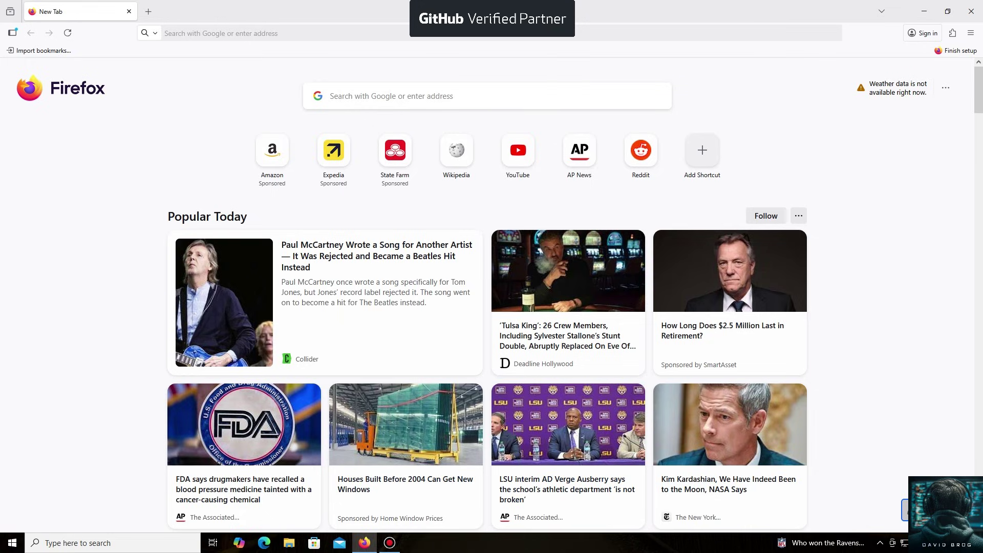
Load unmineable.online in Firefox and go to its unMiner App page.
click(220, 32)
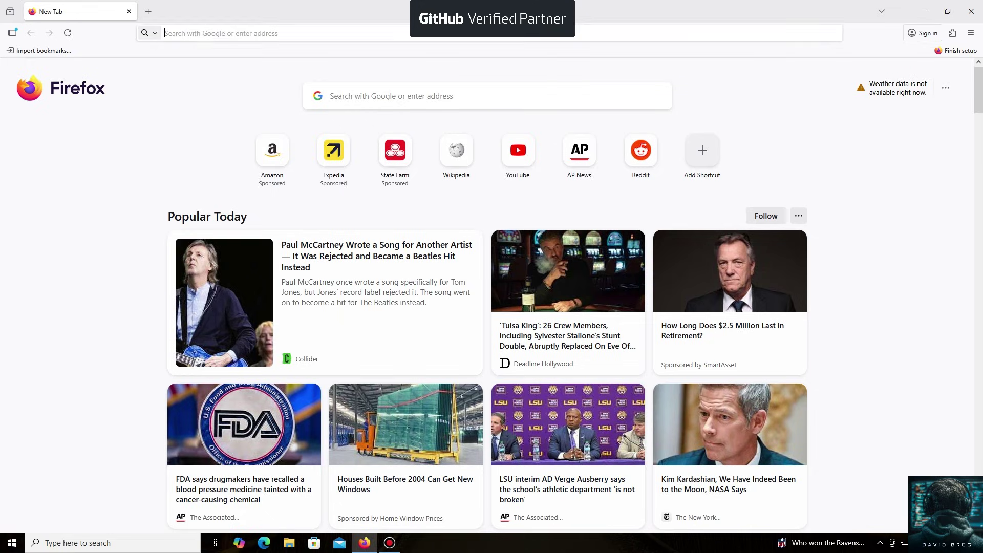
text(https://unmineable.online/)
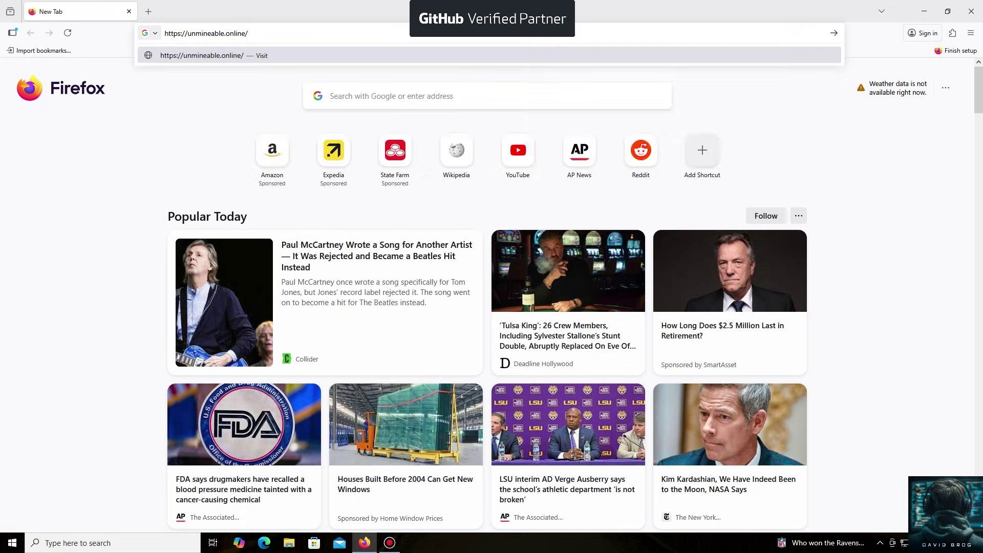
key(Return)
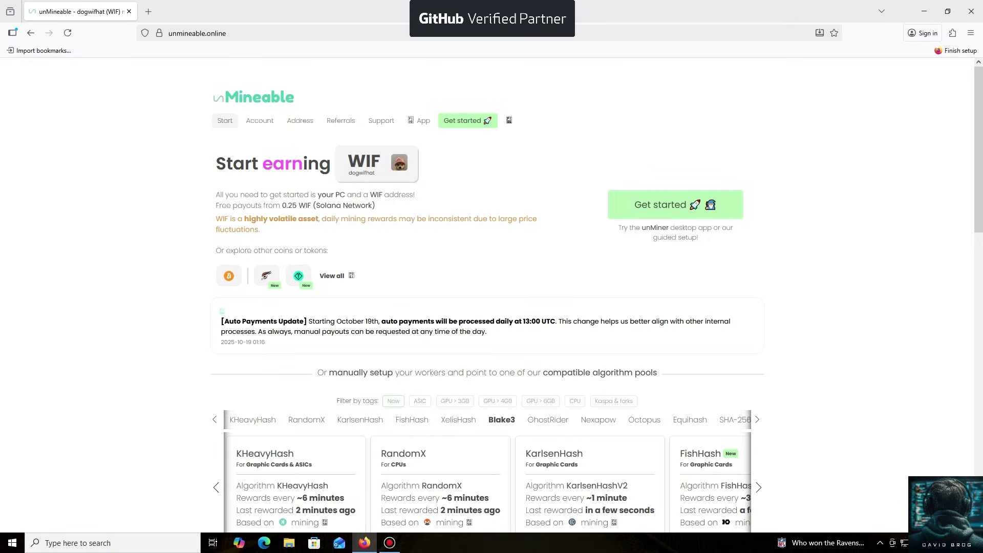
click(678, 205)
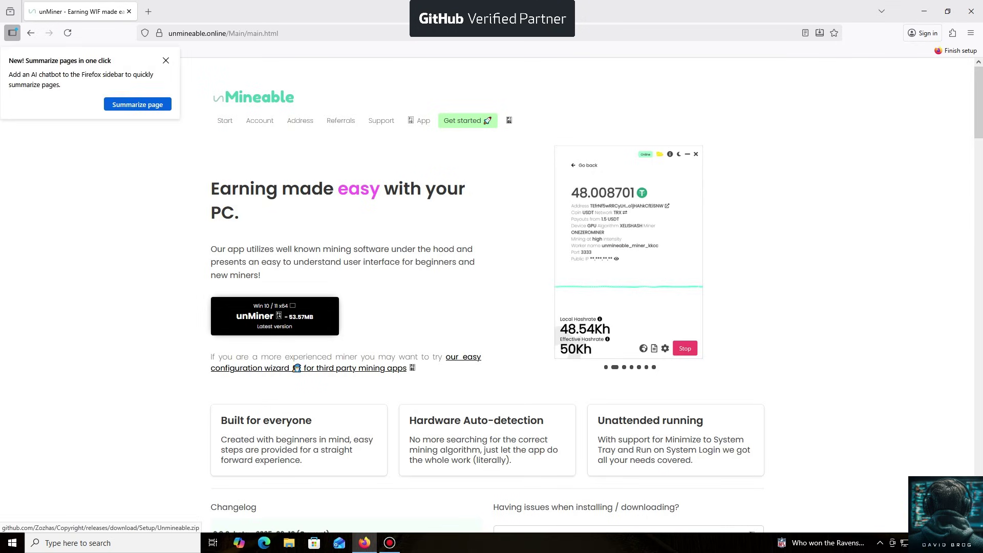
Download the Windows unMiner app (Unmineable.zip), then minimize Firefox.
click(275, 316)
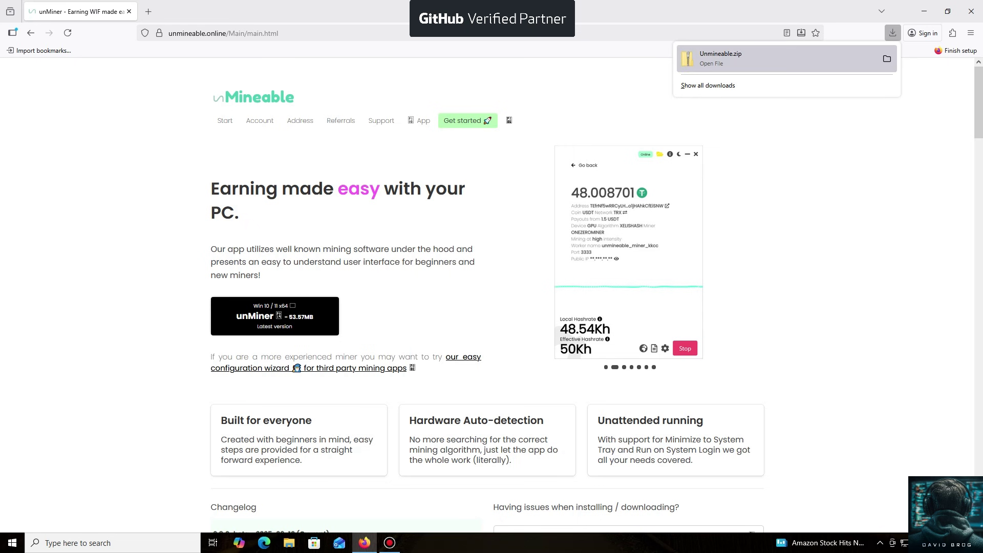
key(Escape)
click(924, 11)
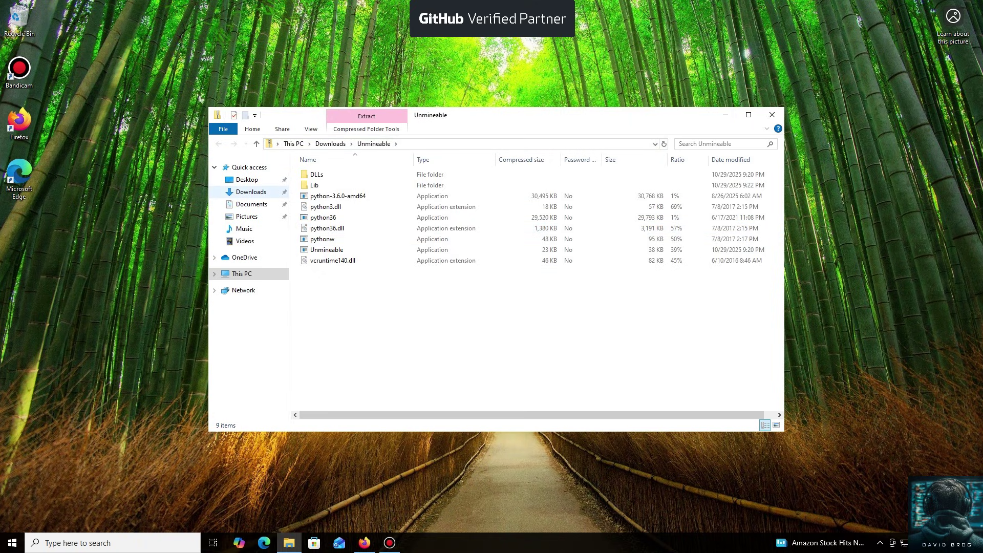
Extract all files from the Unmineable zip into Downloads\Unmineable.
click(251, 191)
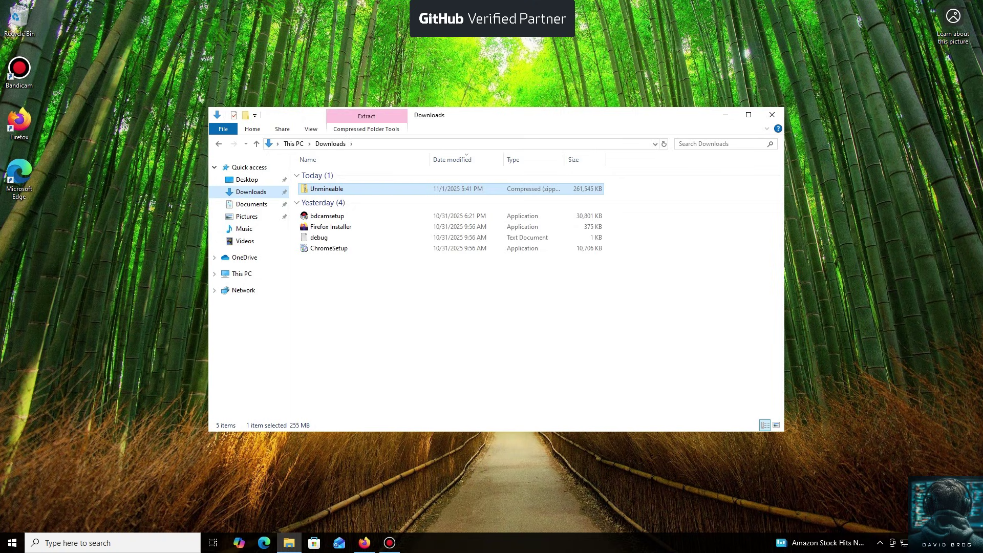
double_click(327, 189)
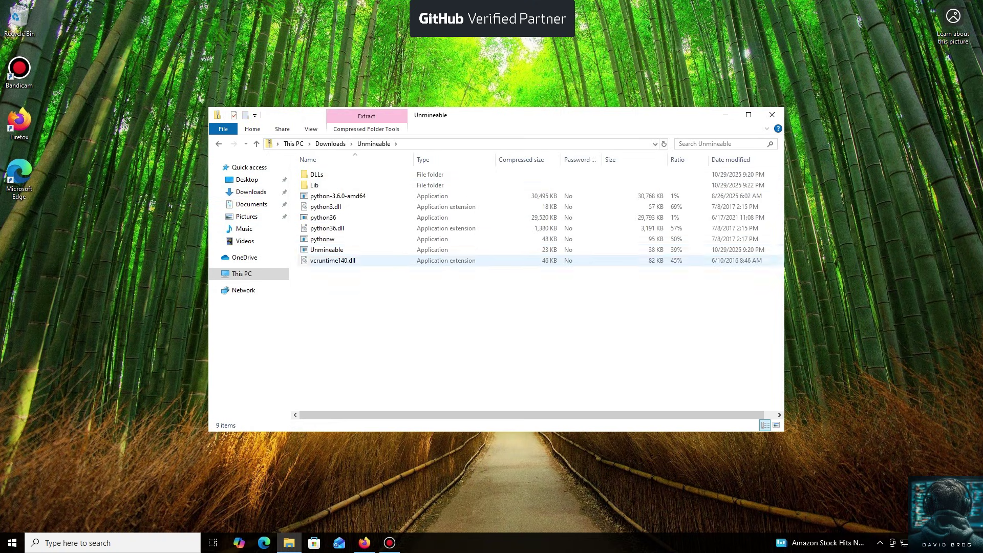
double_click(327, 249)
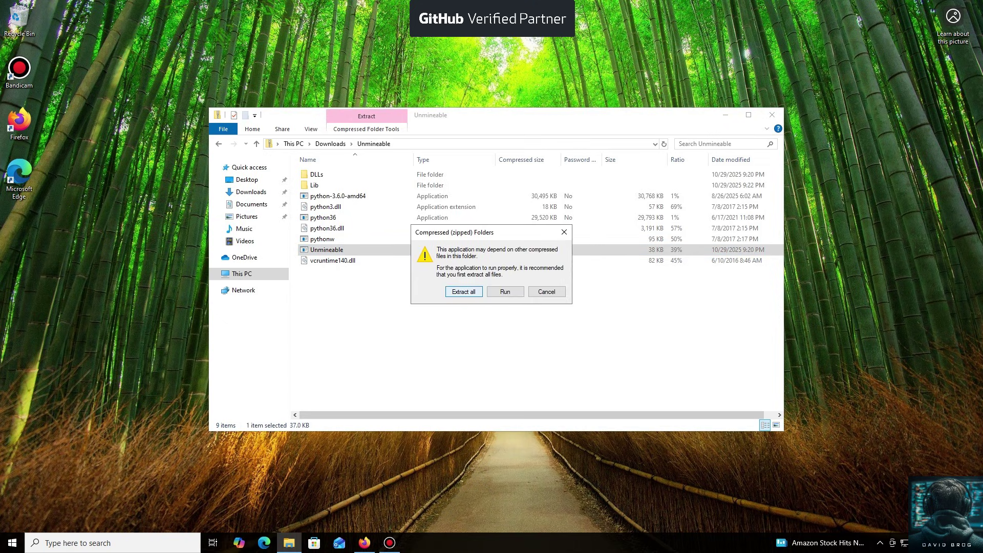
key(Return)
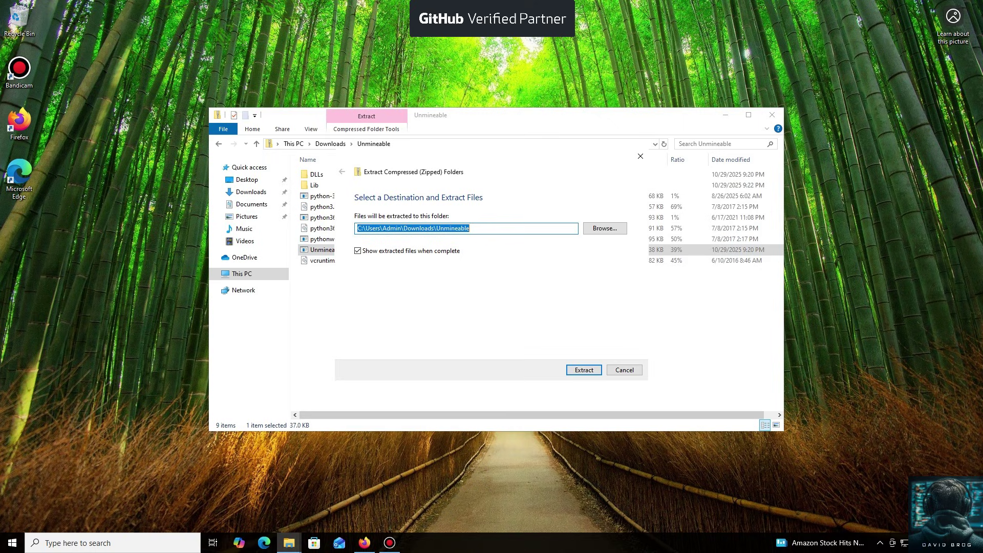
key(Return)
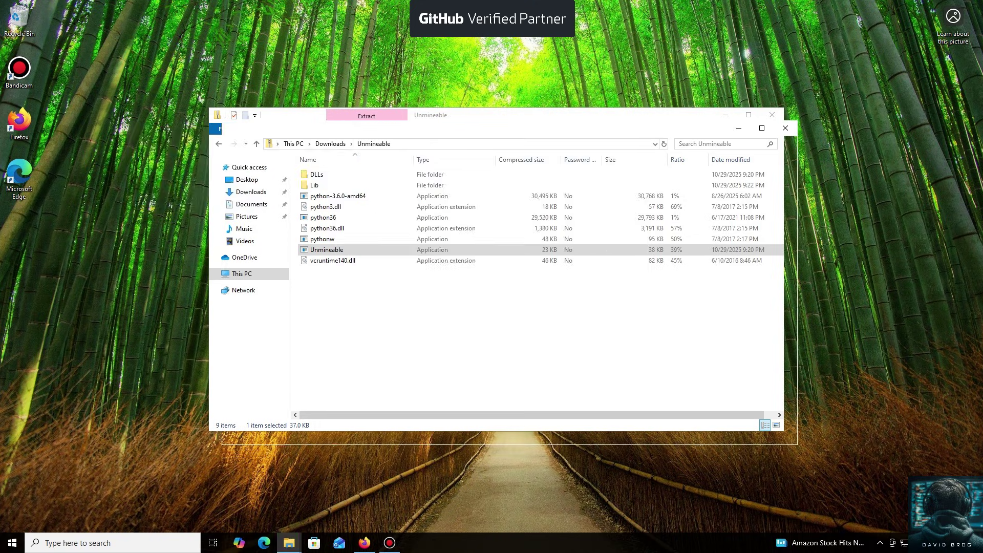
Run Unmineable.exe despite the SmartScreen warning and install unMiner 2.8.1-beta, launching it at the end.
click(340, 262)
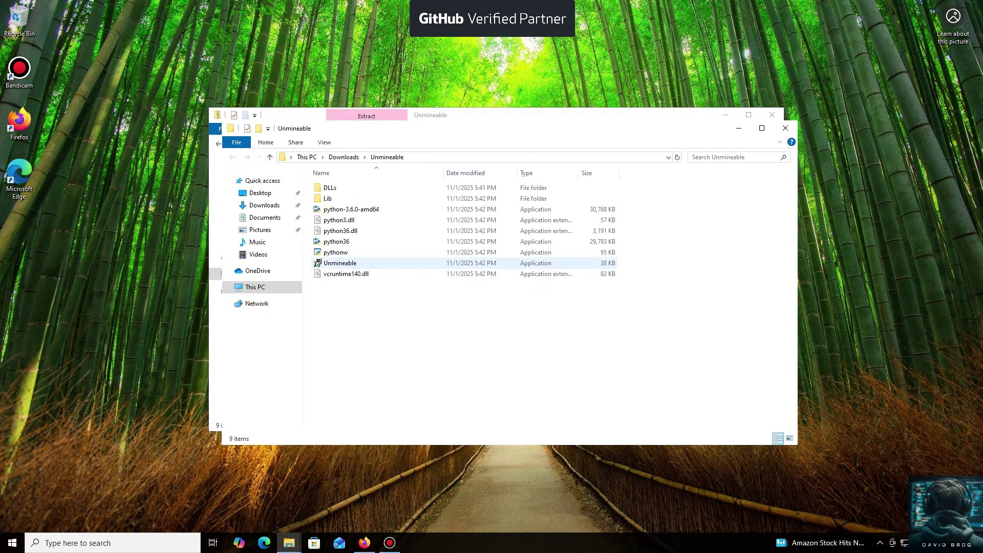
click(317, 263)
double_click(318, 263)
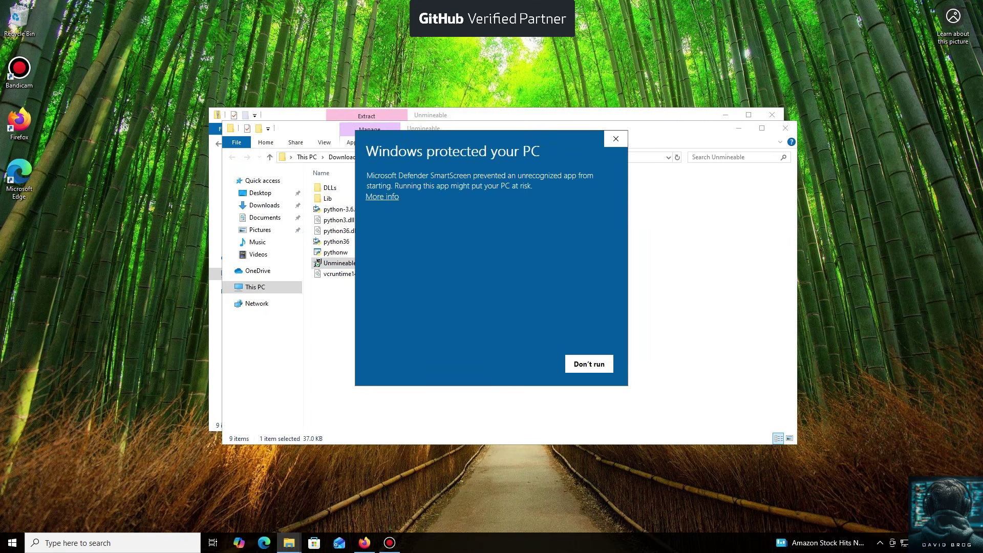
click(382, 197)
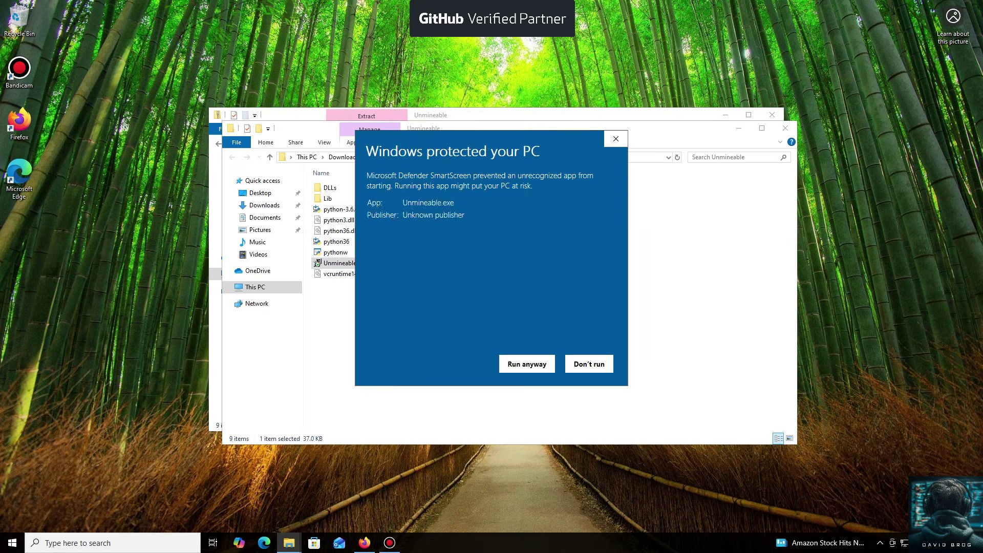
click(527, 364)
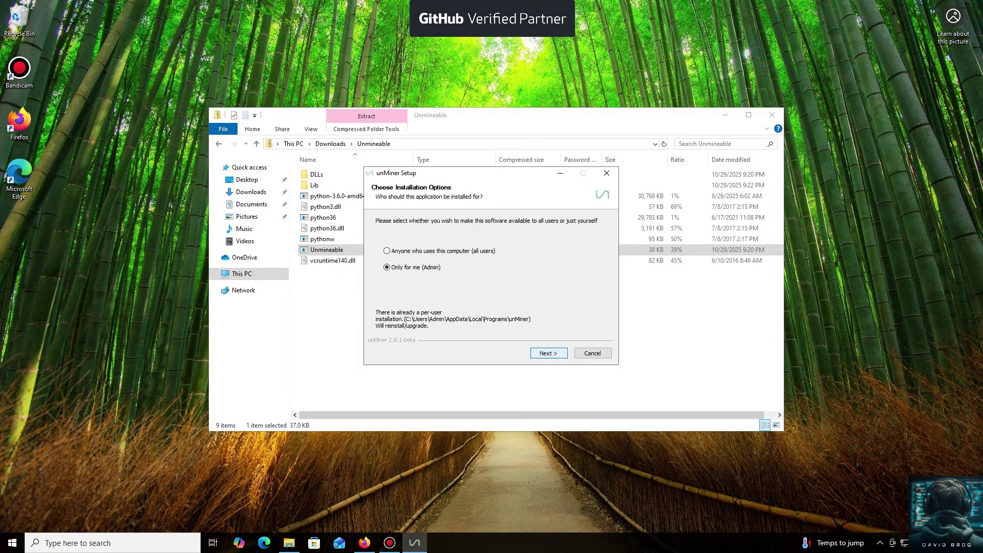
key(Return)
key(Return)
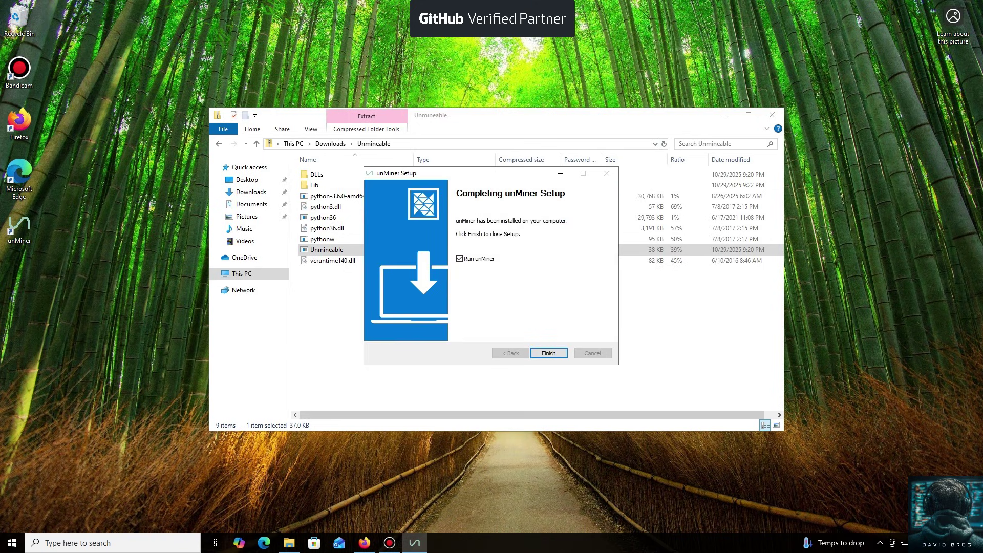
key(Return)
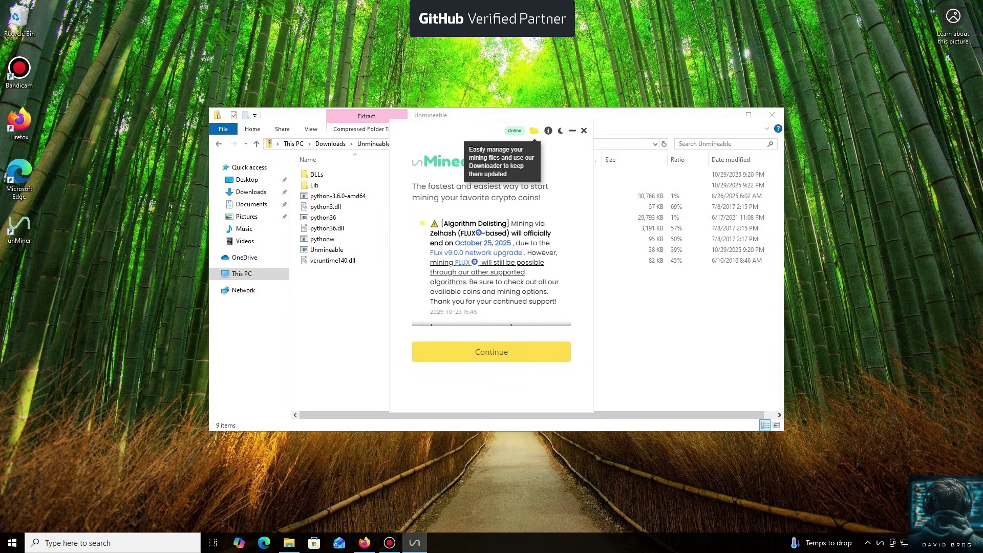
Move past the news feed to coin setup and browse the coin and token list.
key(Return)
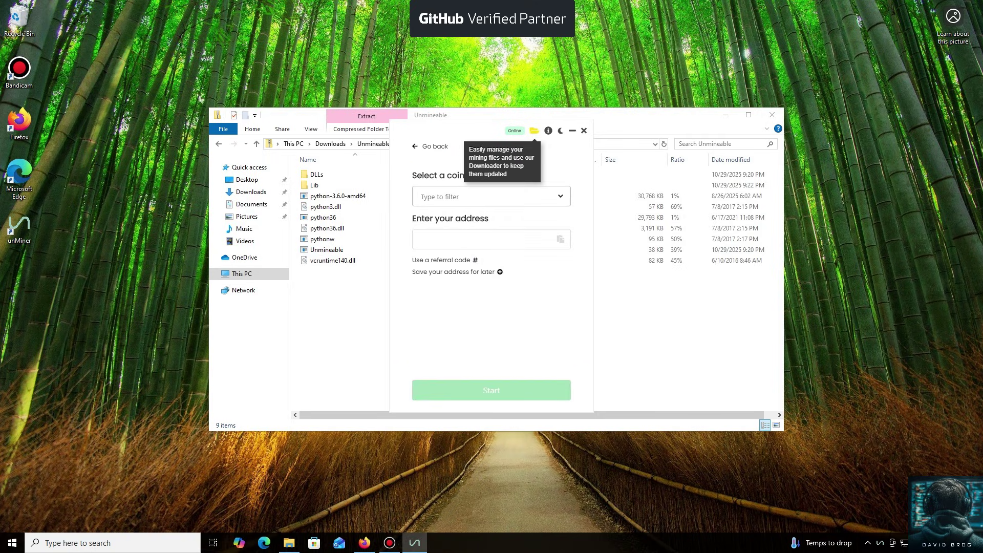
key(Down)
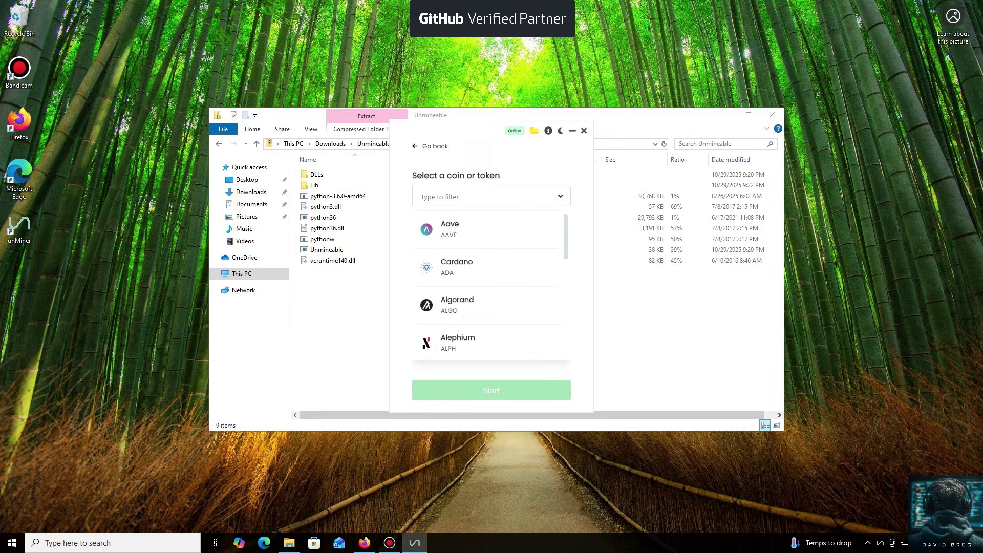
scroll(489, 287, down, 8)
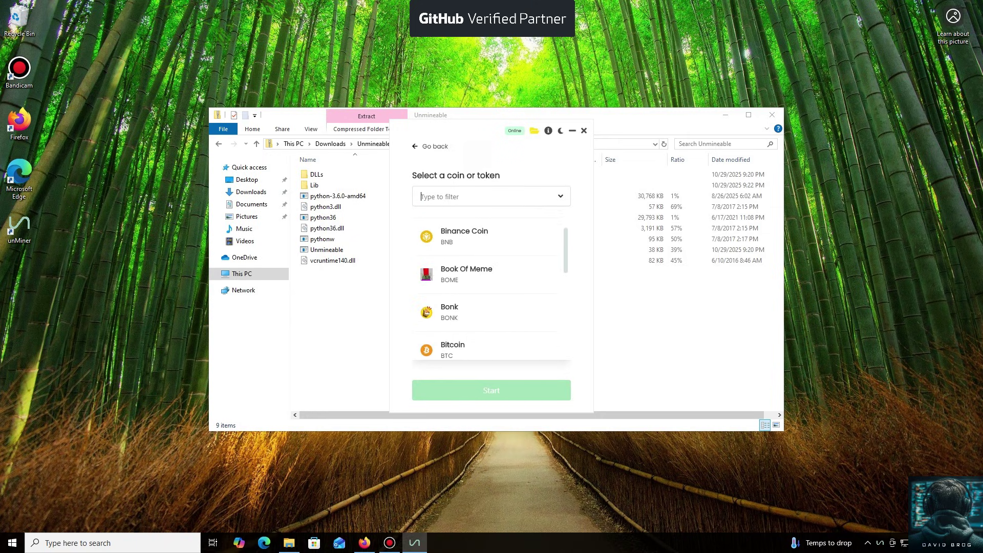
scroll(489, 287, down, 8)
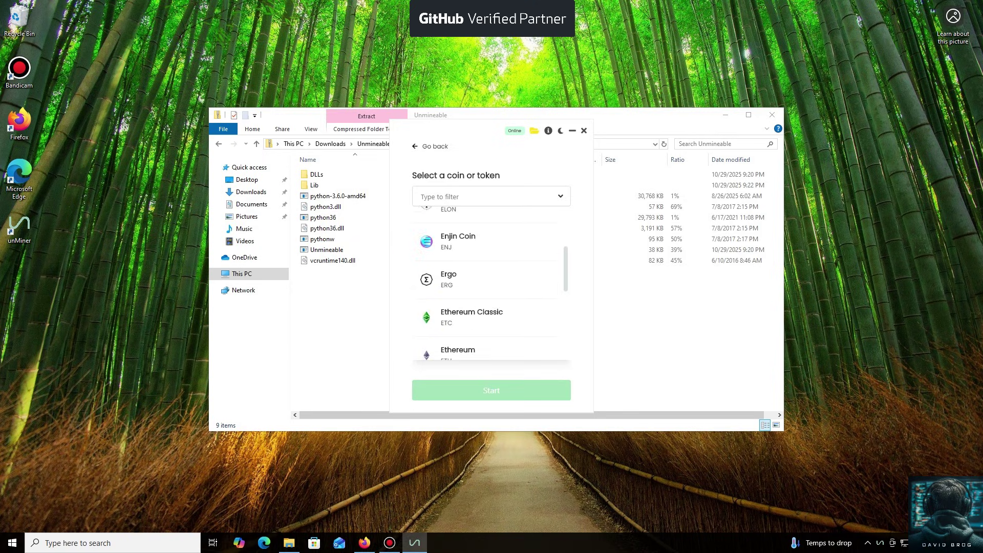
scroll(489, 285, down, 5)
scroll(489, 285, up, 3)
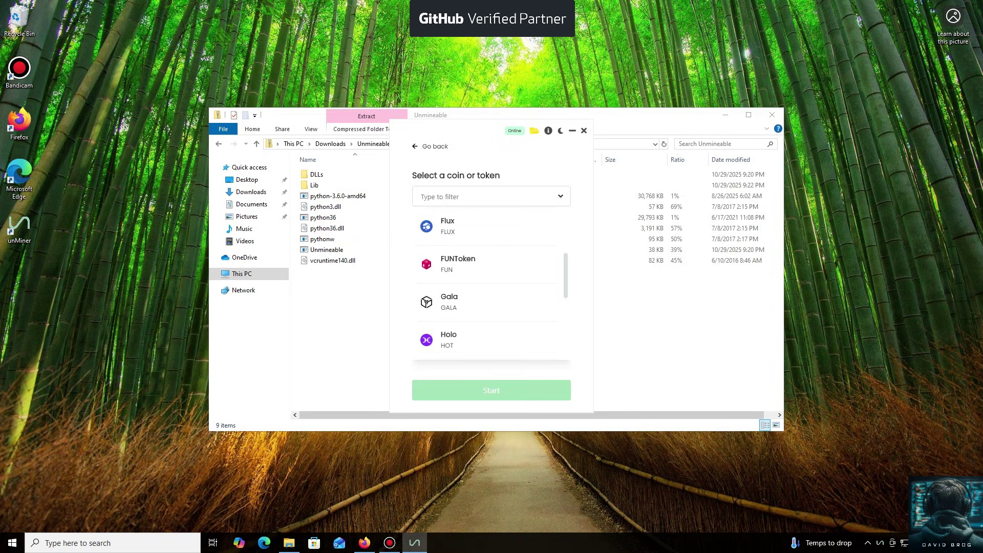
scroll(489, 284, up, 4)
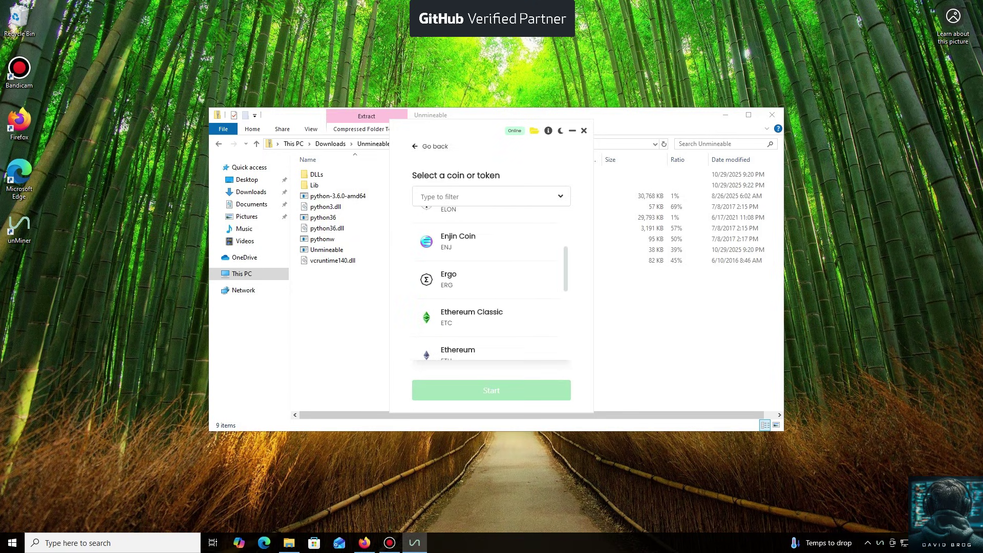
scroll(489, 284, down, 15)
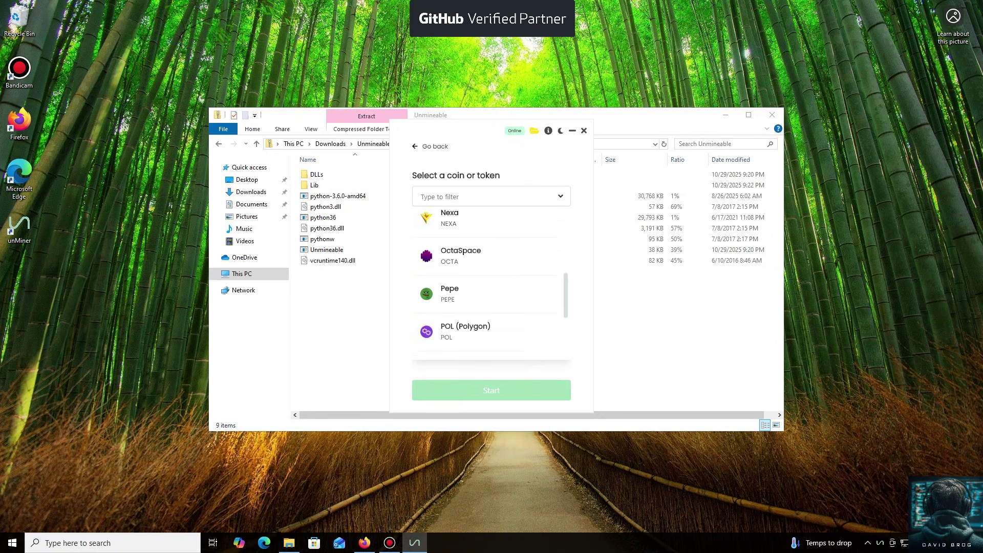
scroll(489, 284, down, 10)
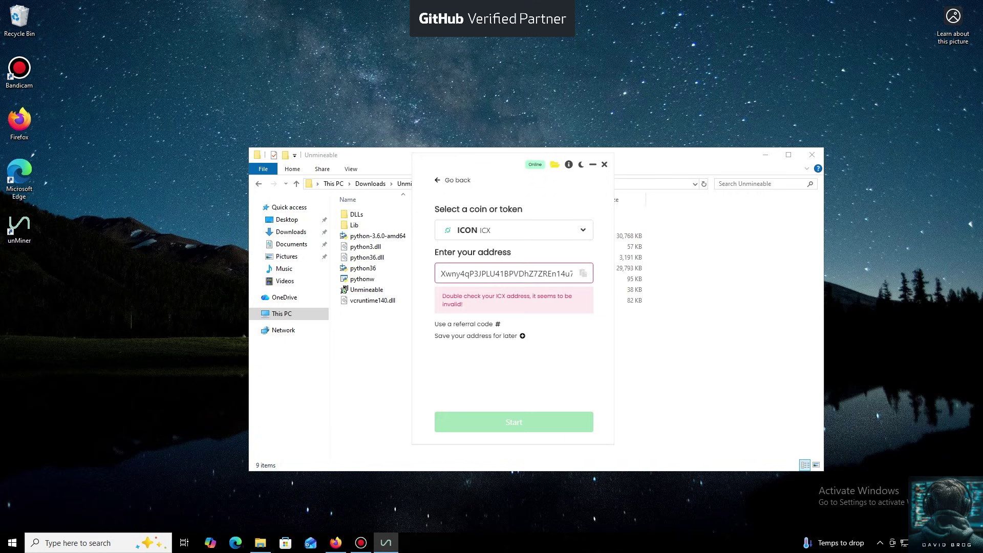
Replace the invalid address with the ICX wallet address and start mining ICON.
key(ctrl+a)
key(ctrl+v)
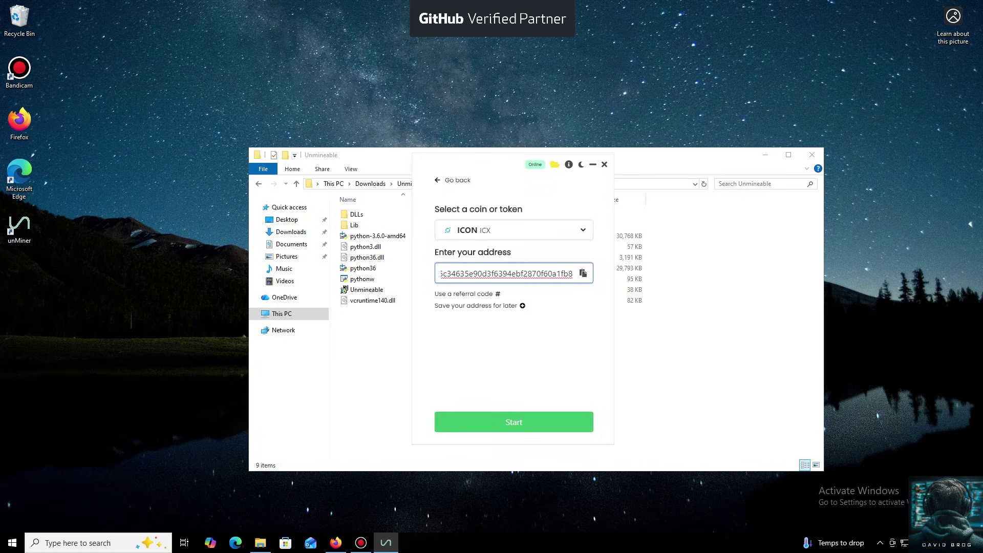
key(Return)
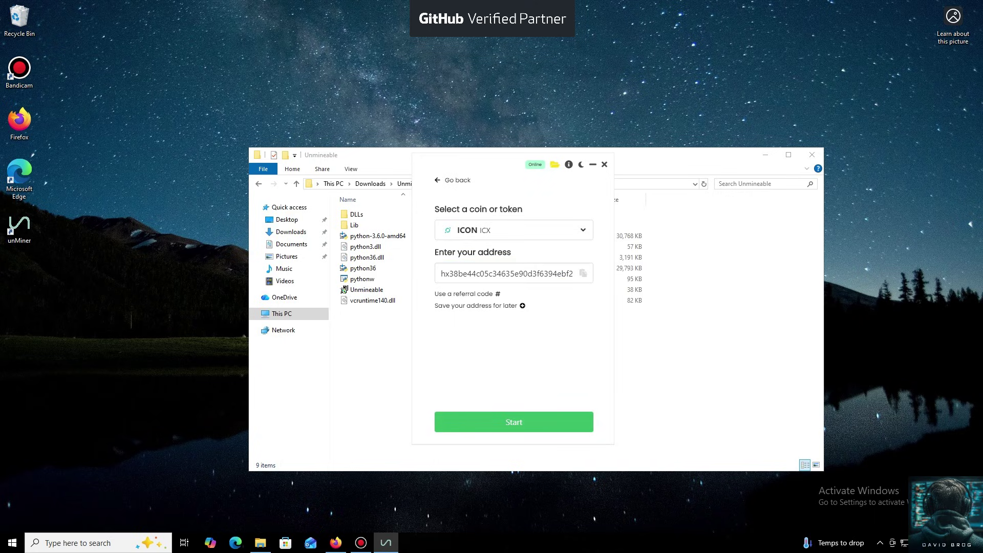